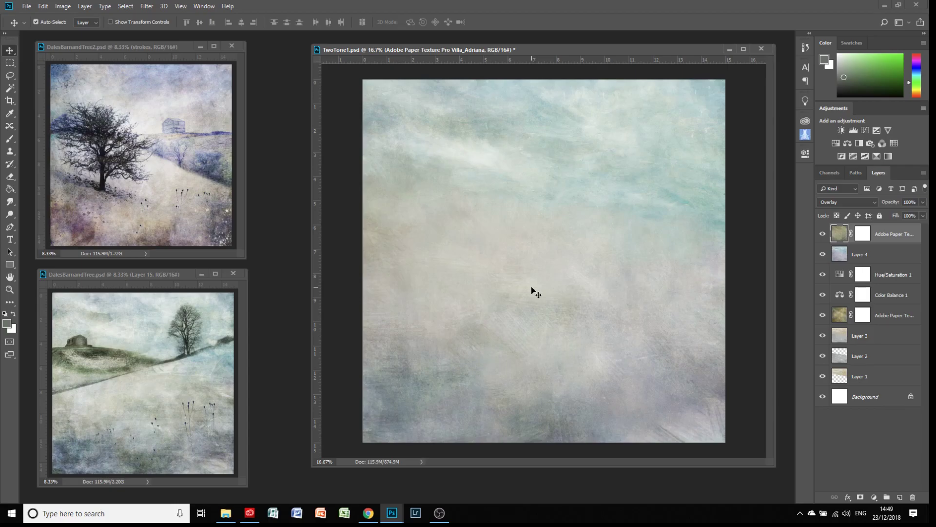
Hide all eight layers above the Background, from the top paper texture down to Layer 1
click(822, 234)
click(823, 254)
click(822, 274)
click(823, 295)
click(822, 315)
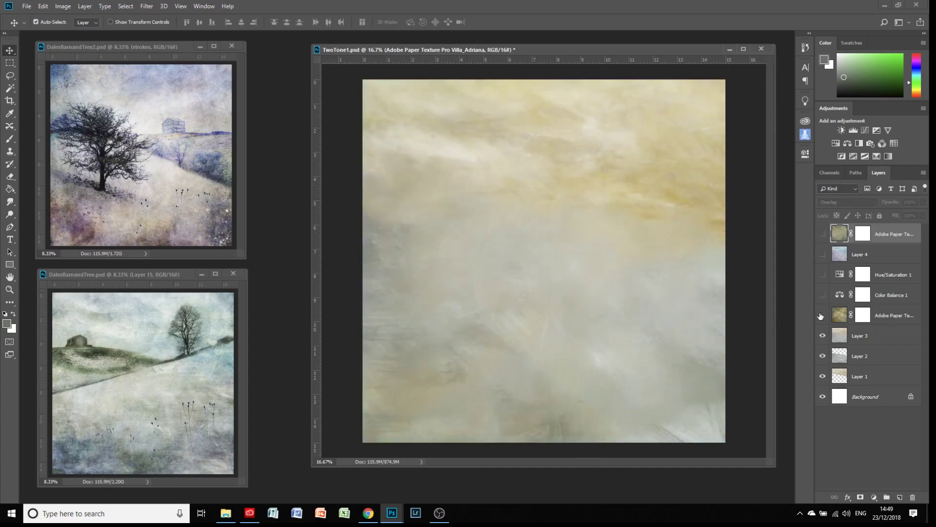
click(822, 335)
click(823, 355)
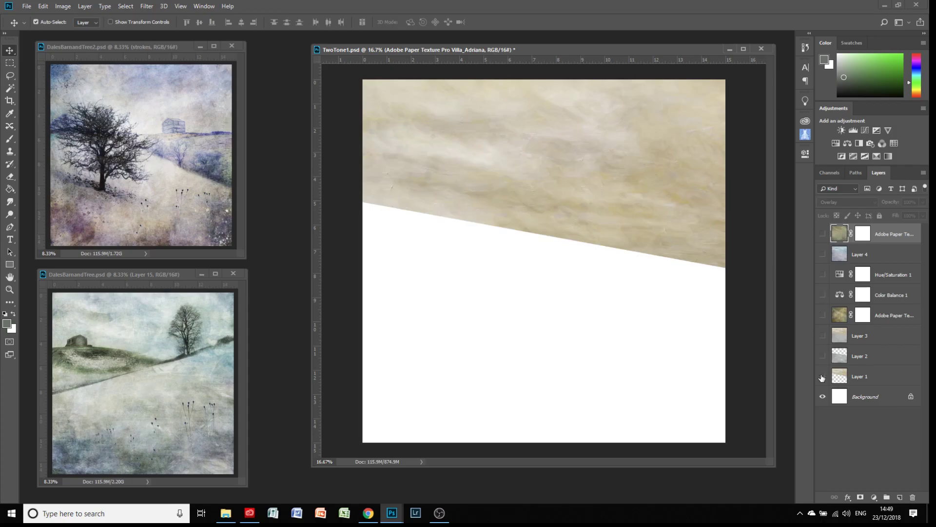
click(822, 376)
Select the Background layer and show Layer 1's beige band and Layer 2's grey texture
click(875, 399)
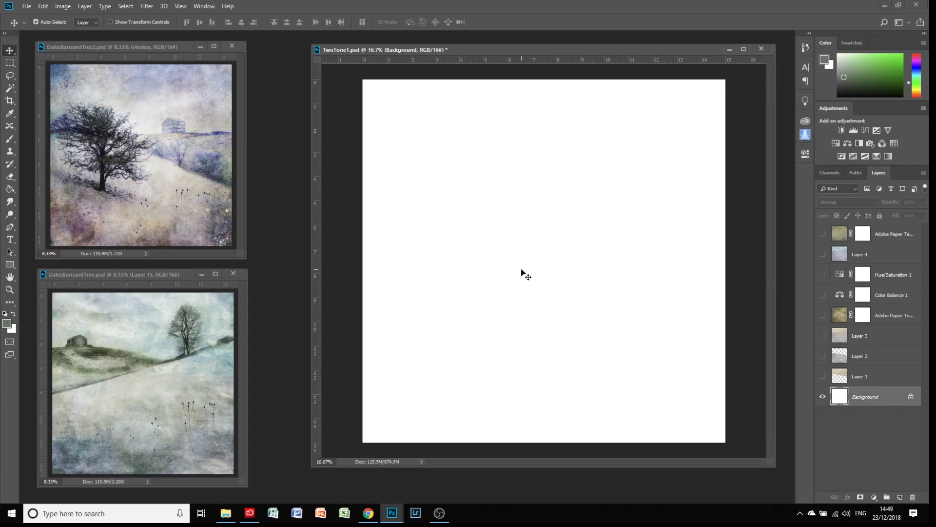
click(822, 376)
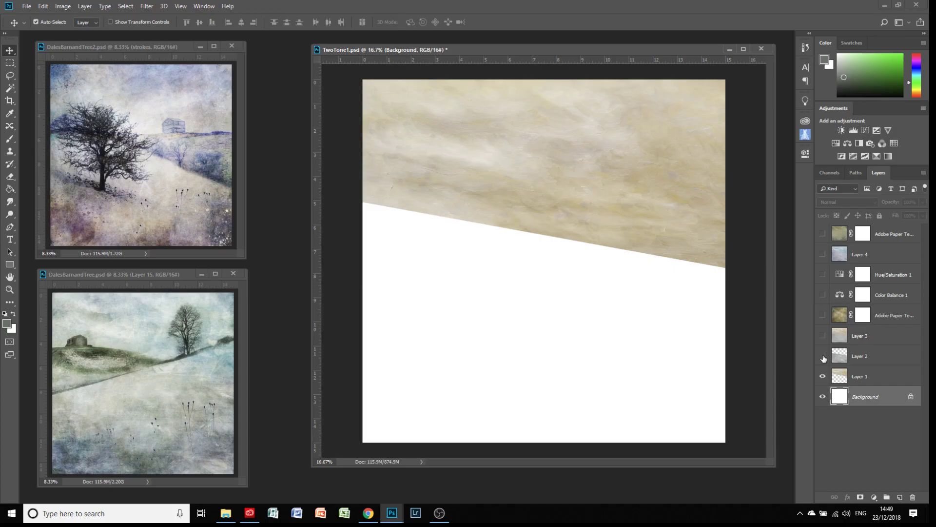
click(823, 356)
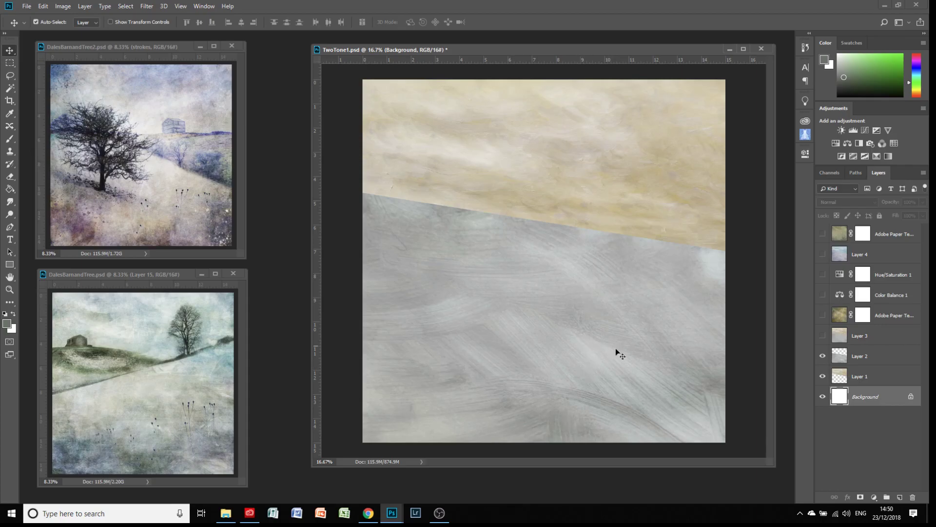
Select Layer 3 and show it so its grey-and-cream blend softens the diagonal split
click(861, 360)
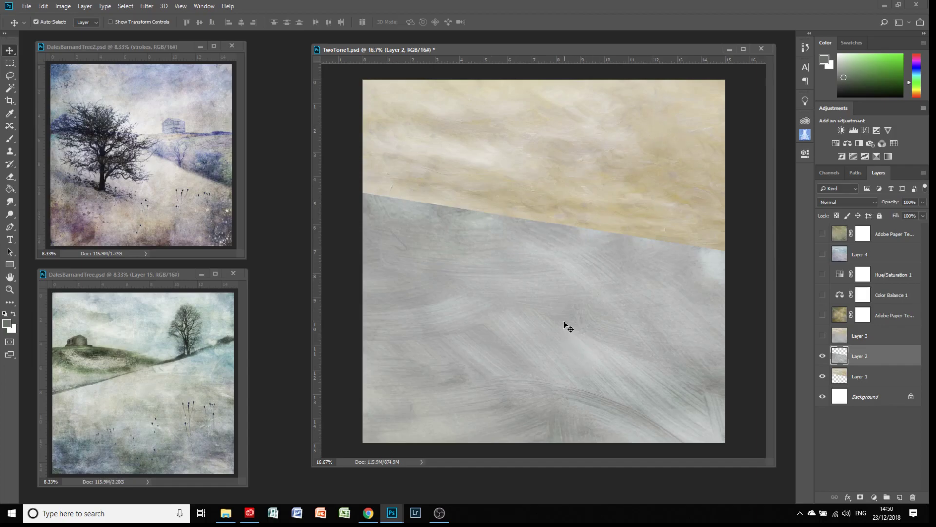
click(865, 338)
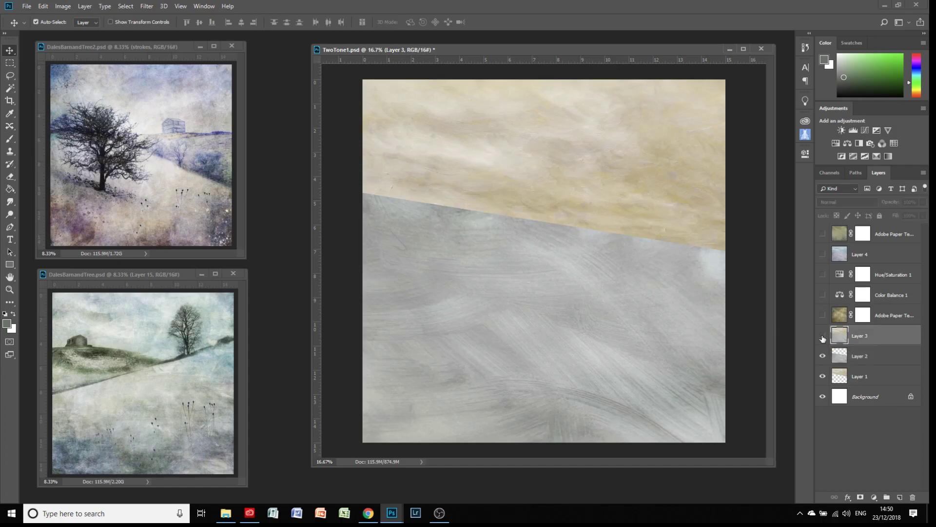
click(822, 336)
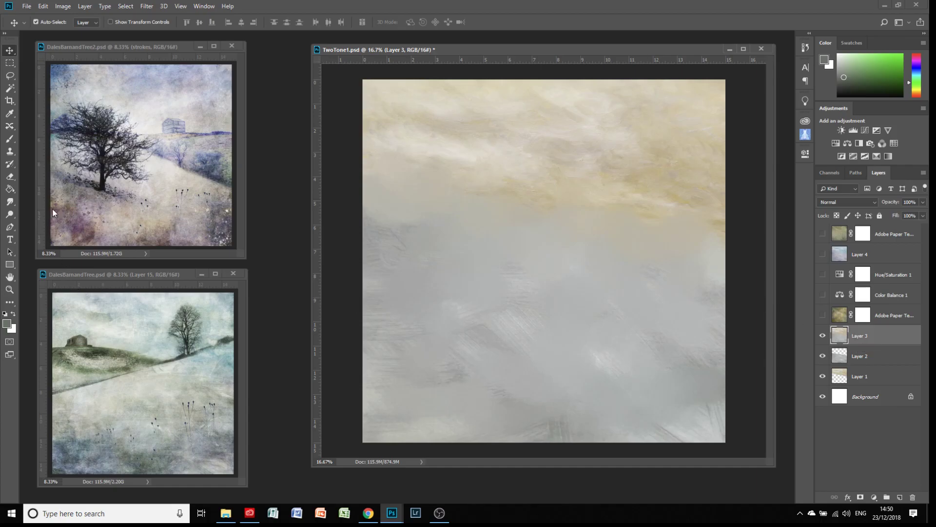
Switch to the Smudge Tool and choose a Kyle's Concept brush preset
click(11, 203)
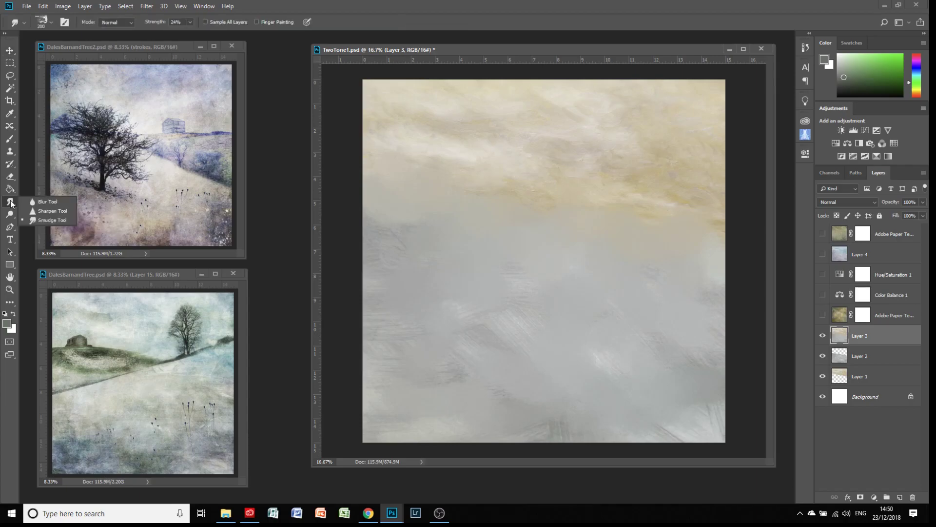
click(53, 221)
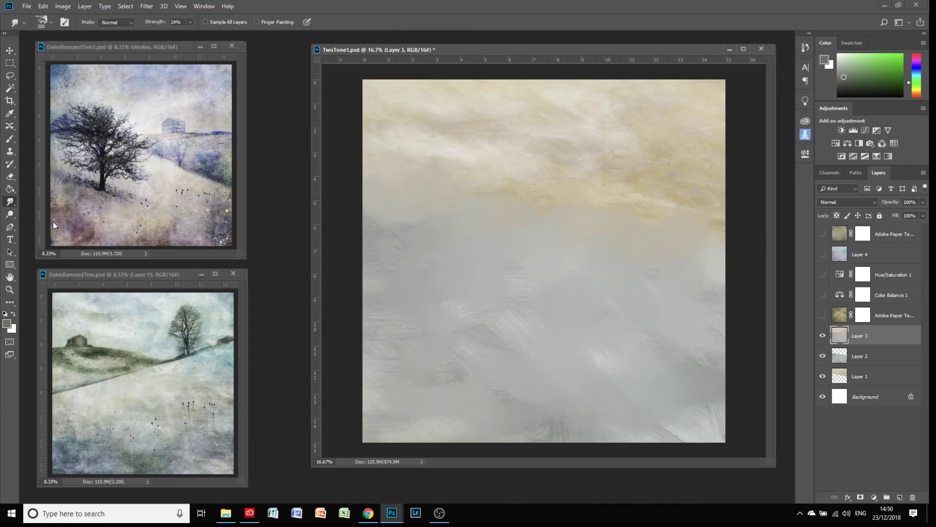
click(48, 22)
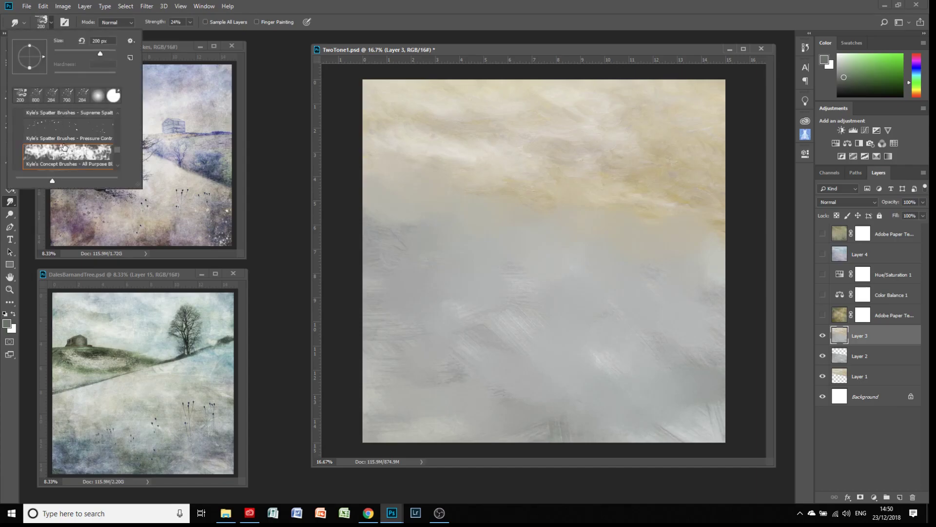
mouse_move(116, 151)
mouse_down()
mouse_move(116, 160)
mouse_move(116, 151)
mouse_up()
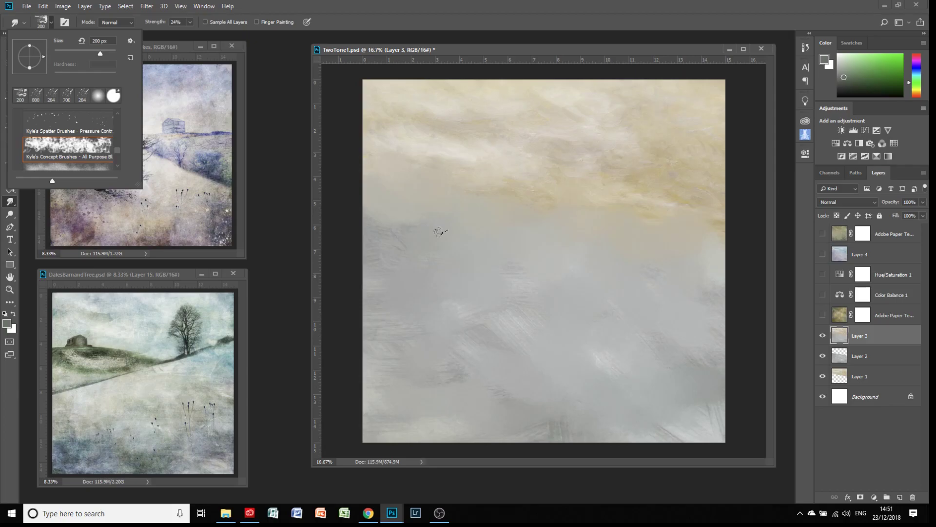
click(440, 232)
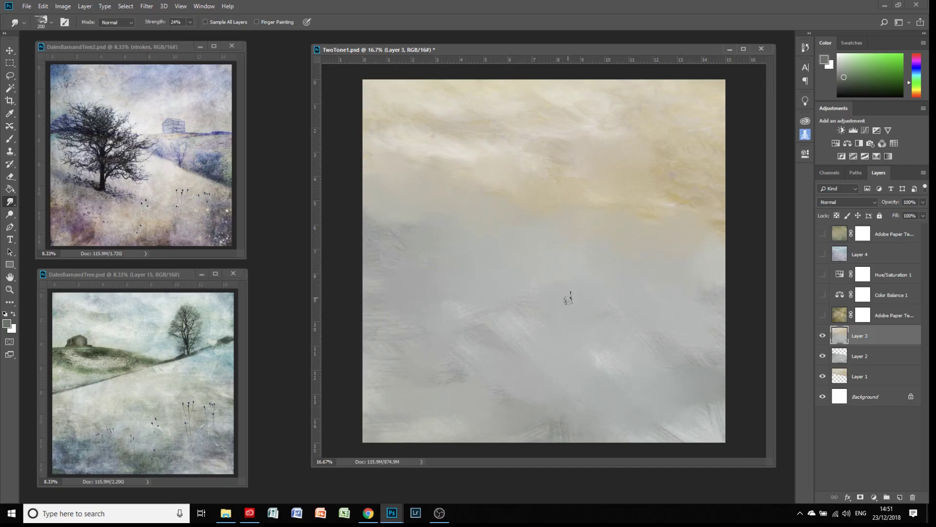
Hide Layer 3 and stamp the visible Layers 1 and 2 into a new Layer 5
click(823, 335)
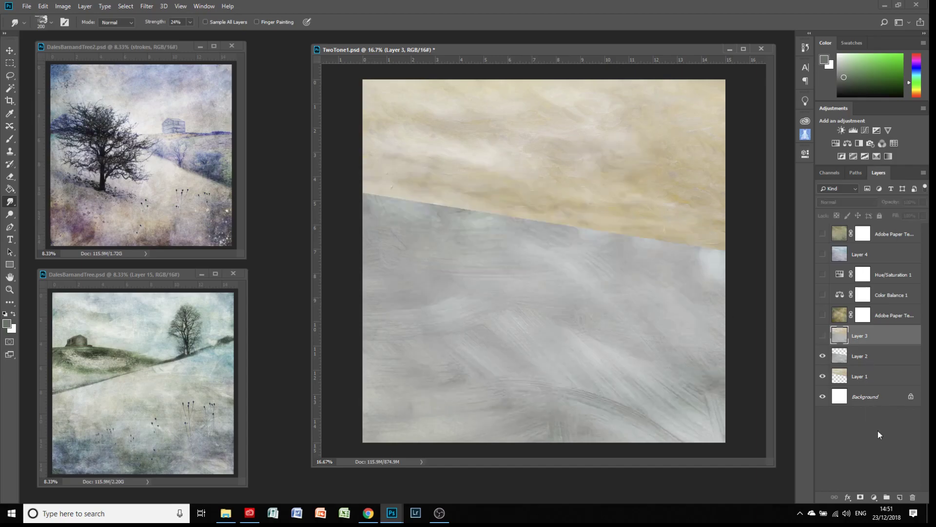
click(868, 359)
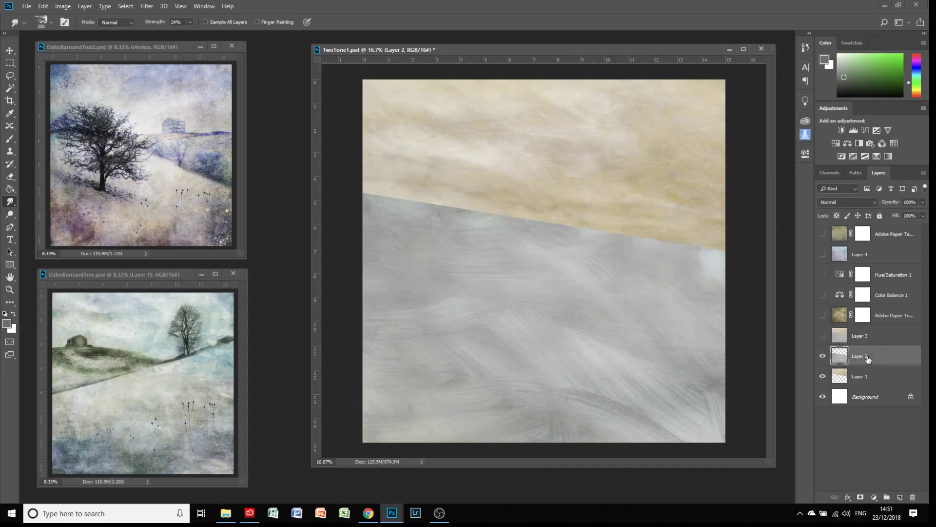
key(ctrl+alt+shift+e)
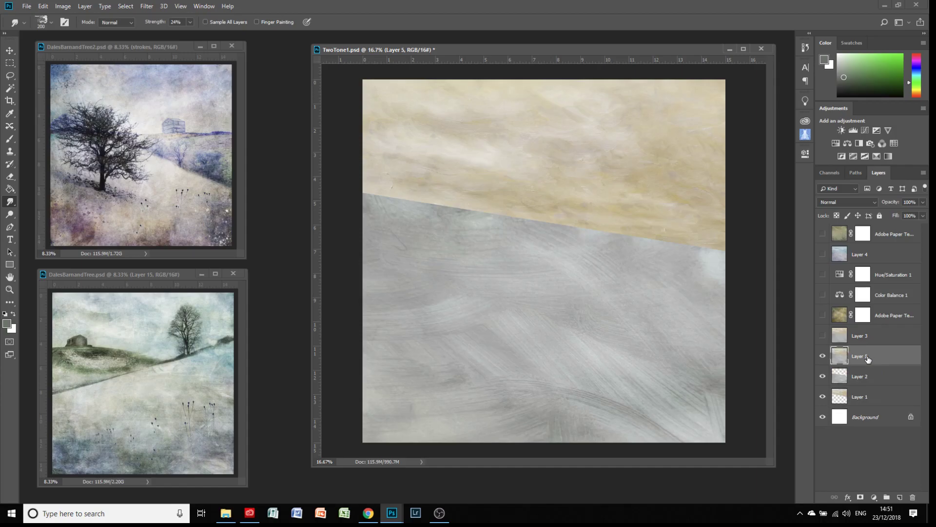
click(823, 356)
click(823, 356)
Smudge Layer 5 along the diagonal horizon, blending the grey area up into the beige
mouse_move(447, 203)
mouse_down()
mouse_move(423, 191)
mouse_move(391, 193)
mouse_move(413, 196)
mouse_move(366, 189)
mouse_up()
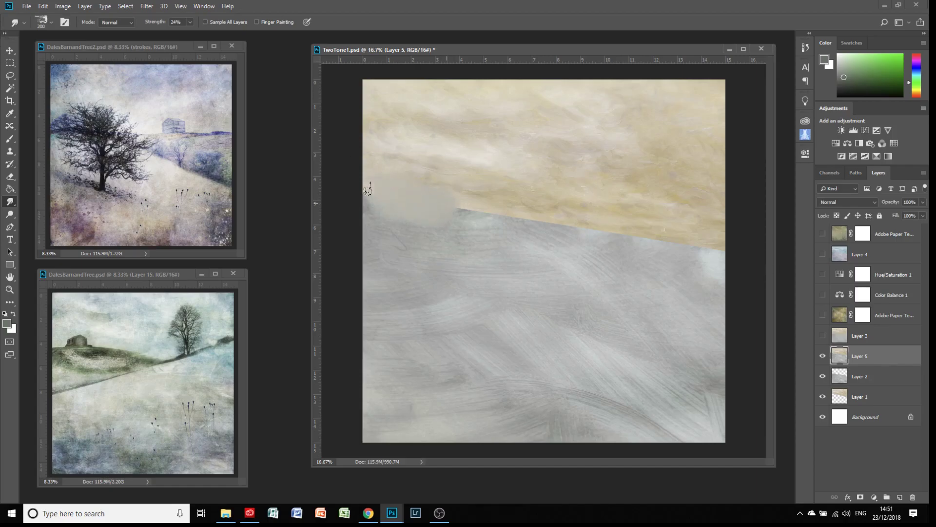
mouse_move(467, 222)
mouse_down()
mouse_move(465, 192)
mouse_move(478, 209)
mouse_up()
mouse_move(511, 278)
mouse_down()
mouse_move(519, 297)
mouse_move(505, 207)
mouse_move(494, 214)
mouse_move(535, 218)
mouse_move(527, 192)
mouse_move(560, 230)
mouse_move(567, 199)
mouse_move(560, 235)
mouse_move(536, 260)
mouse_move(520, 356)
mouse_move(594, 334)
mouse_move(595, 250)
mouse_move(562, 227)
mouse_move(605, 222)
mouse_move(589, 179)
mouse_move(600, 258)
mouse_move(614, 210)
mouse_move(602, 168)
mouse_move(620, 207)
mouse_move(607, 235)
mouse_move(600, 223)
mouse_move(632, 188)
mouse_move(625, 244)
mouse_move(623, 220)
mouse_move(630, 267)
mouse_move(619, 220)
mouse_move(628, 258)
mouse_move(652, 229)
mouse_move(596, 281)
mouse_up()
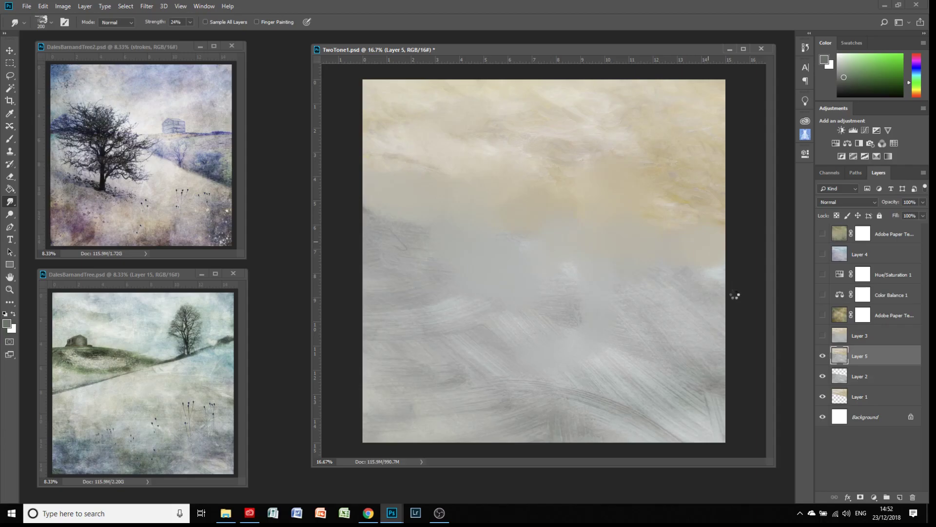
Delete the smudged Layer 5, then show and select Layer 3 again
click(822, 356)
drag(874, 364, 913, 497)
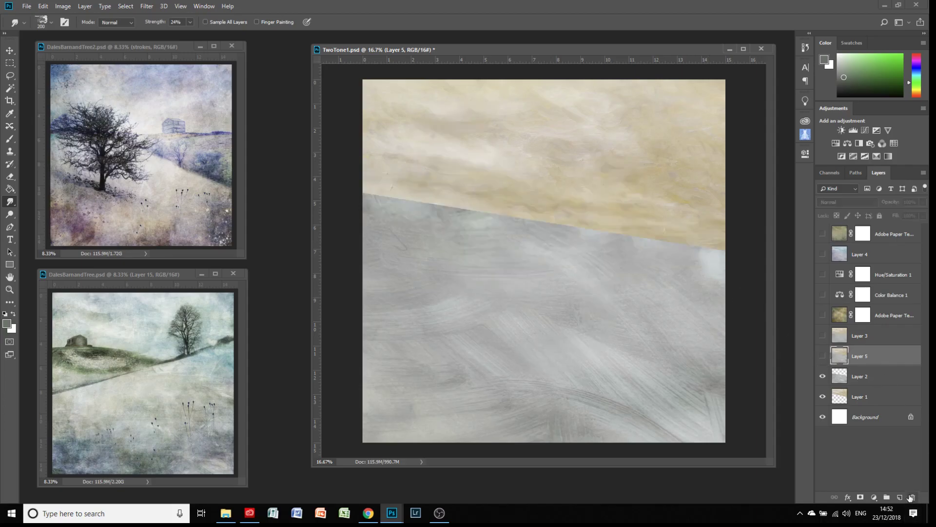
click(822, 335)
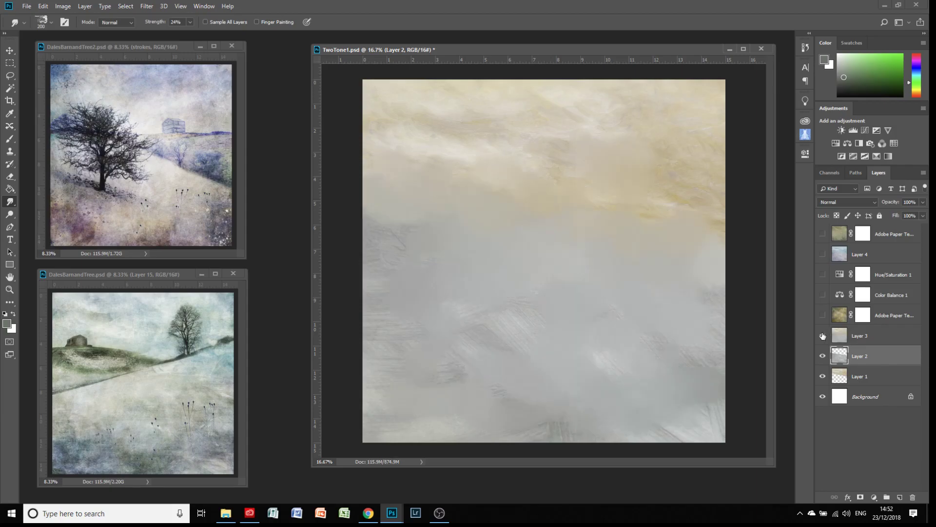
click(879, 340)
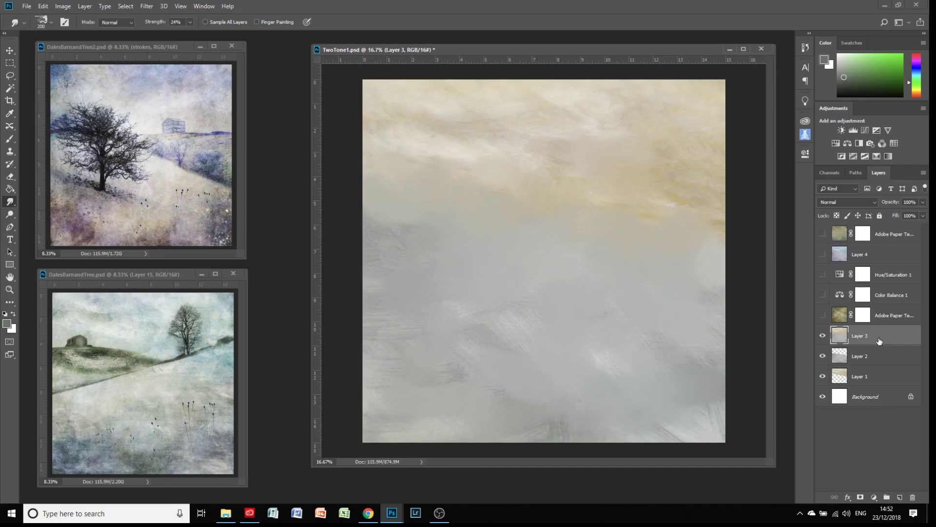
Show the Nuriel_Clouds paper texture layer and set its blend mode to Soft Light
click(822, 315)
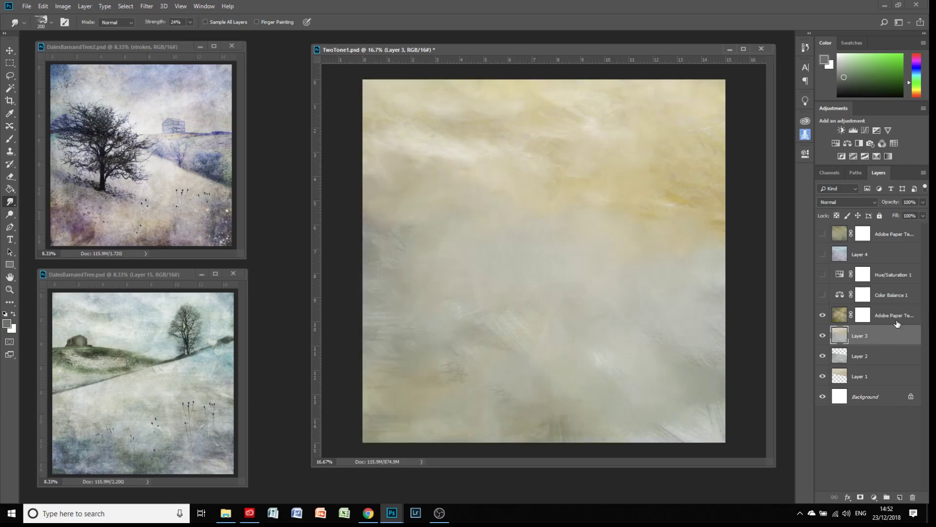
click(879, 319)
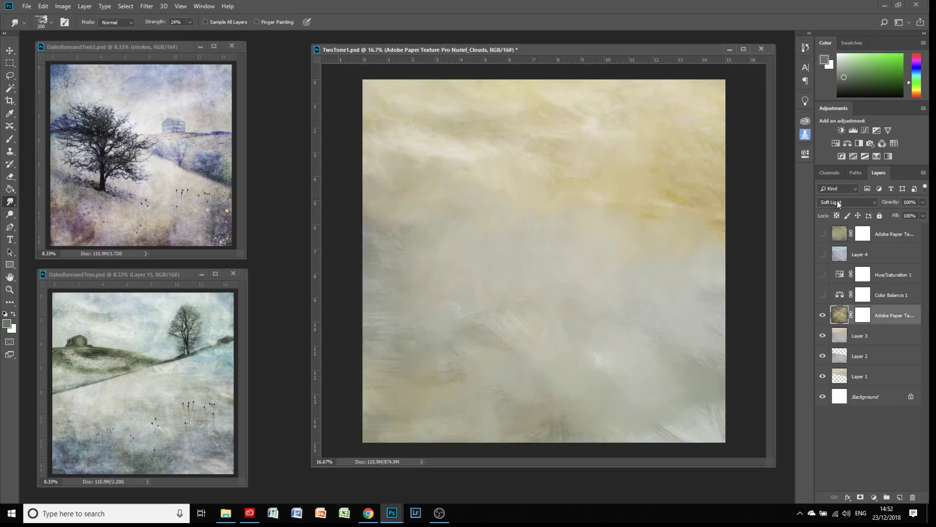
click(837, 200)
click(824, 212)
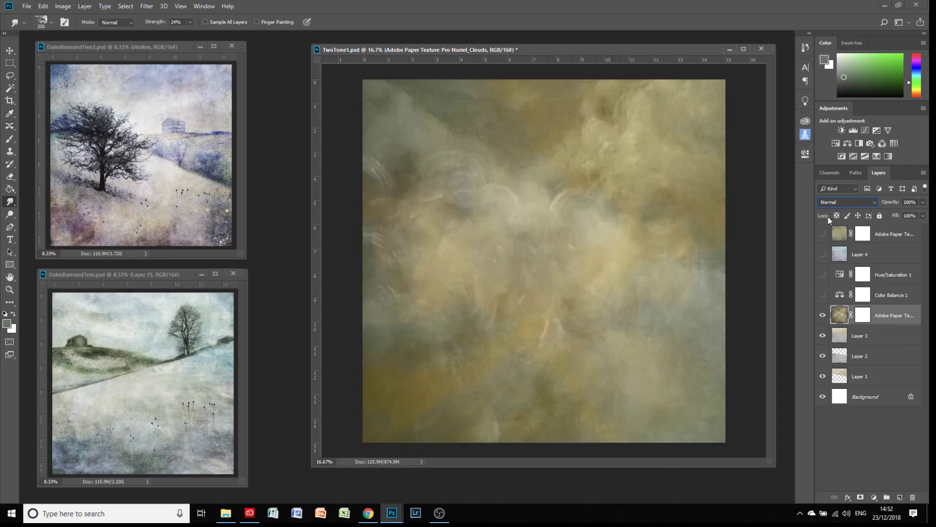
click(828, 200)
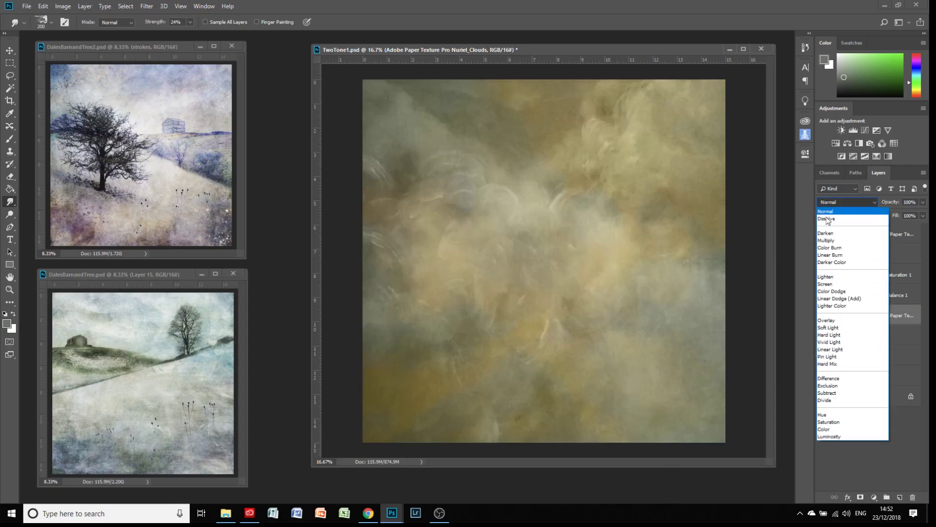
click(824, 331)
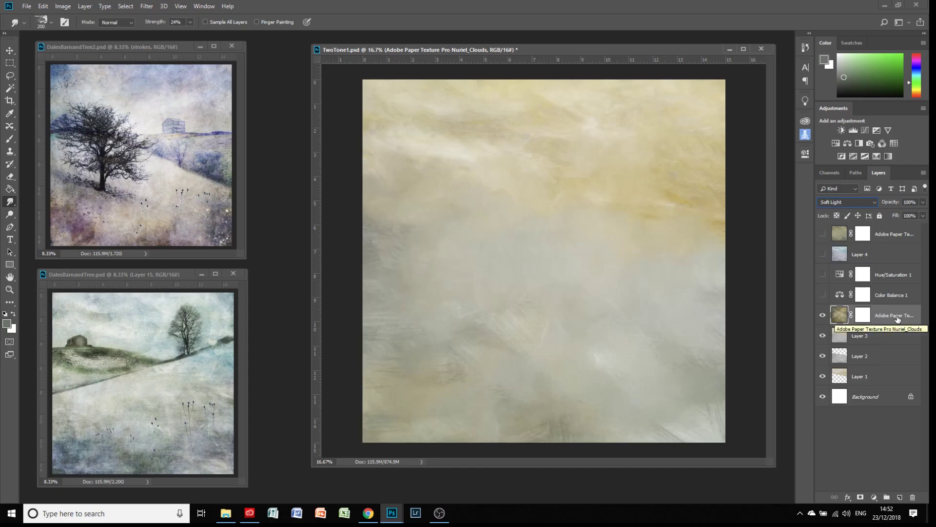
Show Color Balance 1 and shift its midtones Cyan-Red slider to -20
click(822, 296)
click(840, 295)
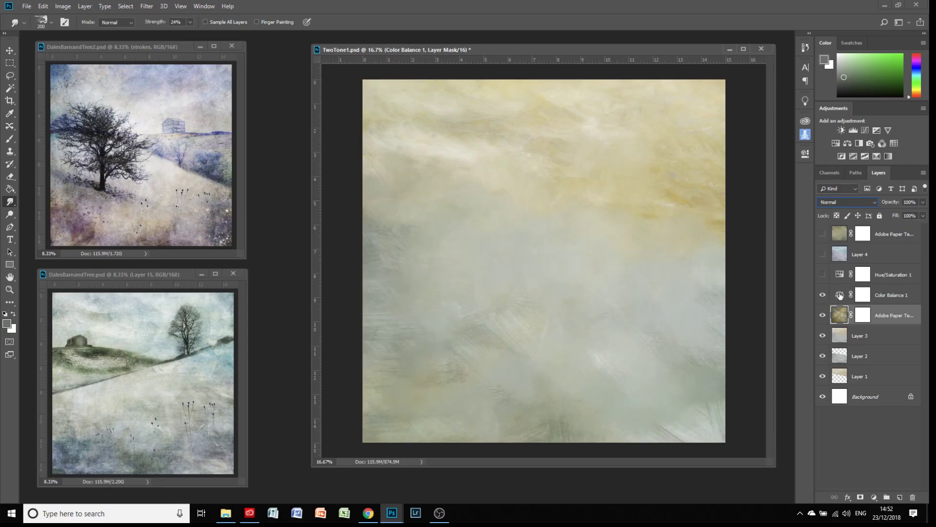
double_click(839, 295)
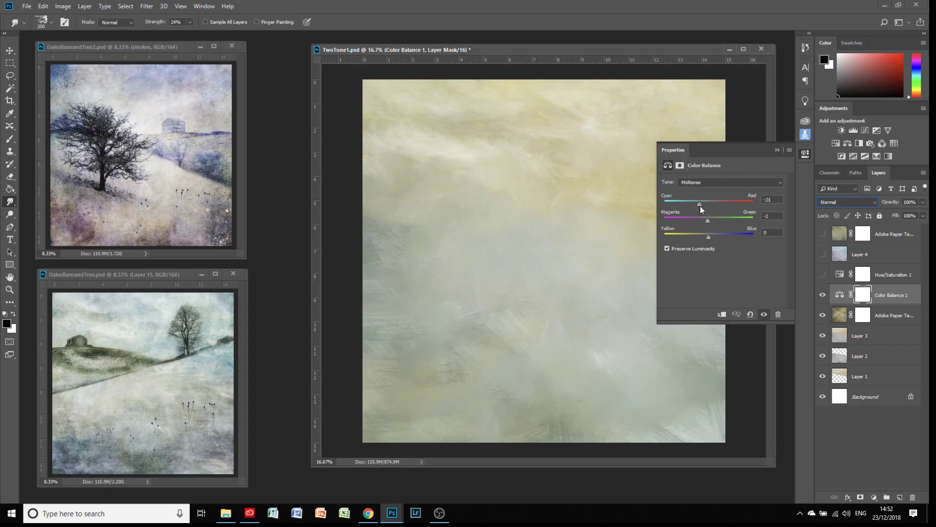
drag(723, 208, 701, 209)
click(776, 151)
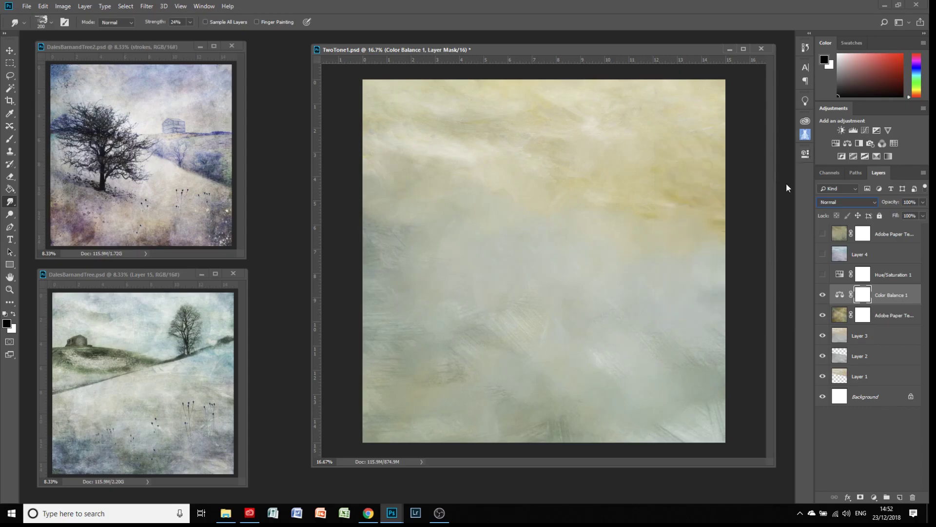
Show Hue/Saturation 1 and set the Yellows range hue to +141
click(894, 275)
click(823, 274)
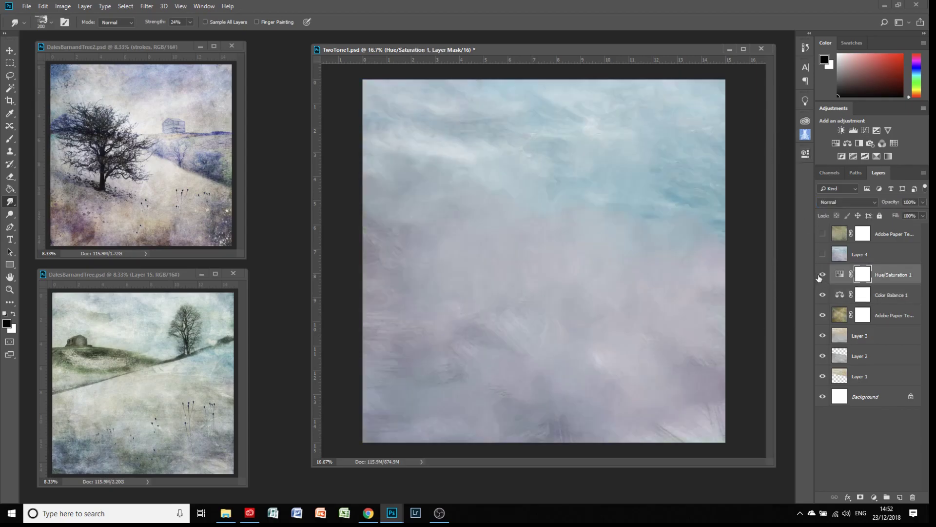
click(839, 274)
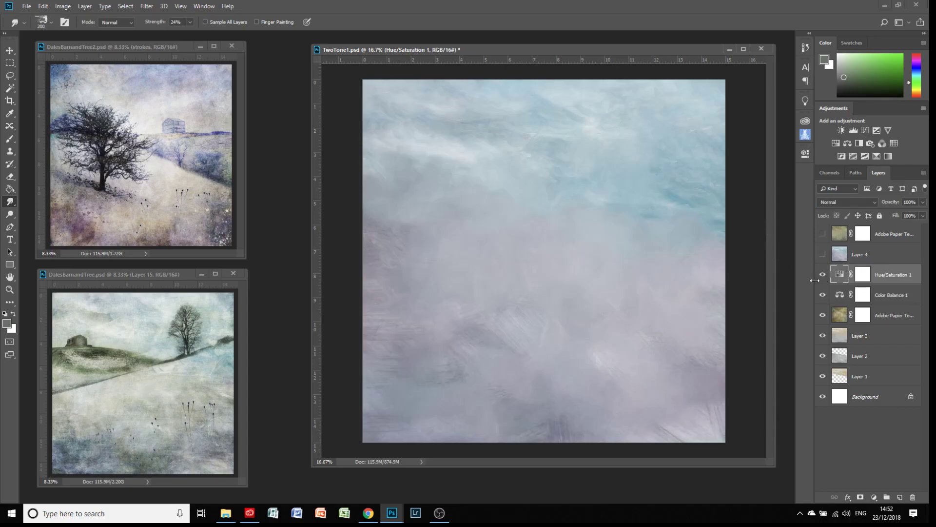
double_click(840, 275)
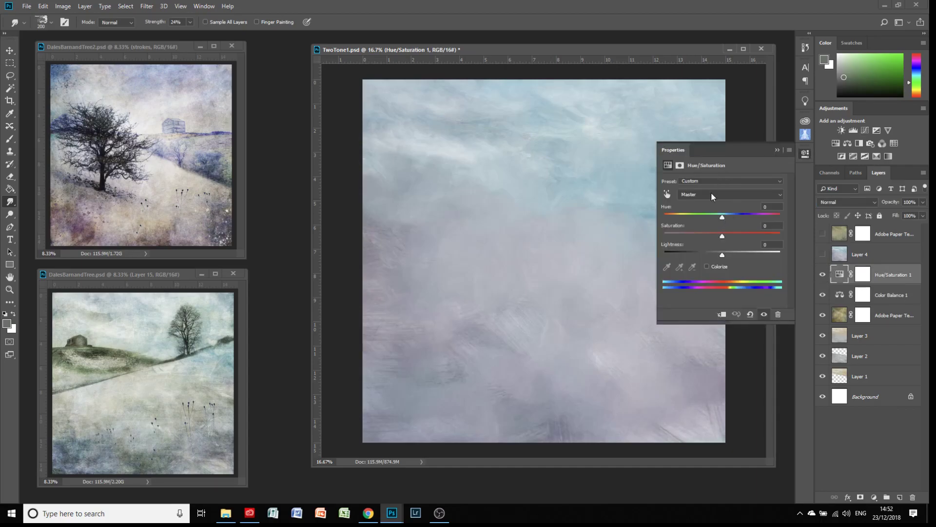
click(711, 195)
click(695, 217)
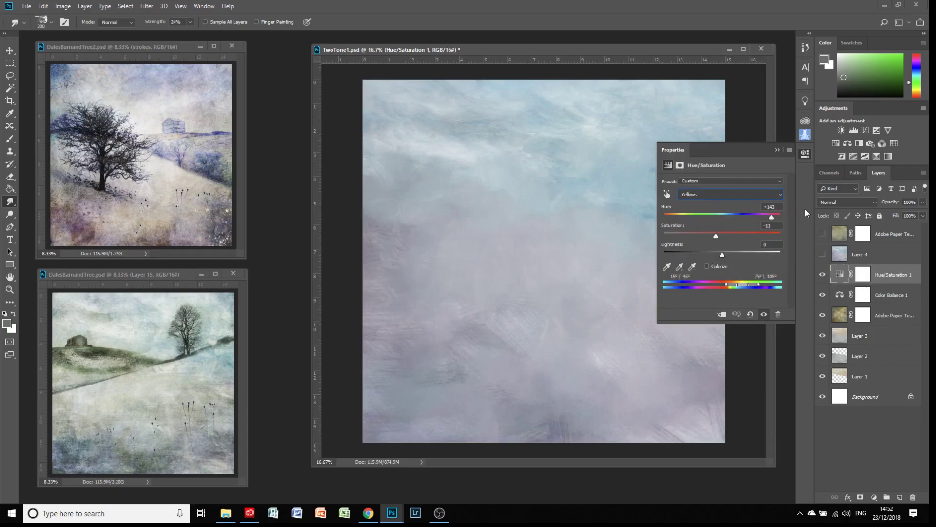
mouse_move(772, 218)
mouse_down()
mouse_move(750, 217)
mouse_move(773, 221)
mouse_up()
click(776, 150)
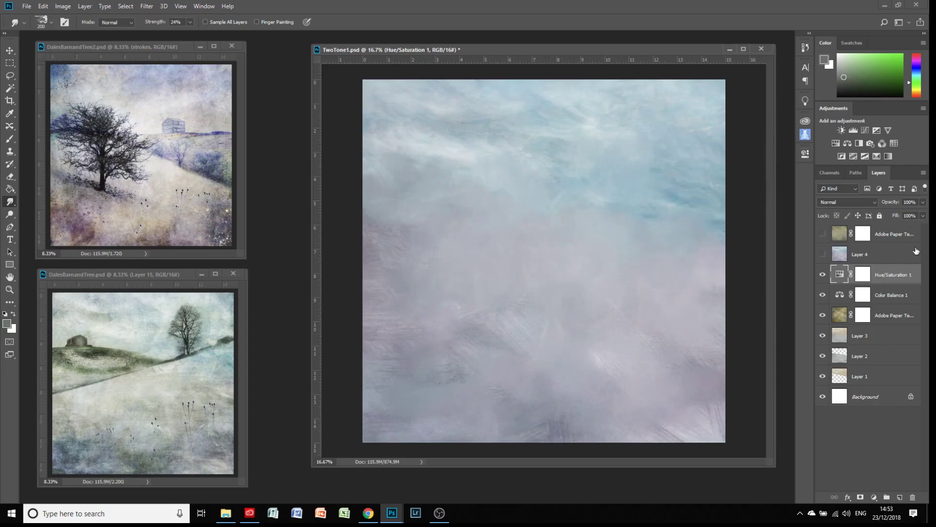
Make Layer 4 and the top Villa_Adriana paper texture visible, selecting the texture layer
click(823, 254)
click(862, 253)
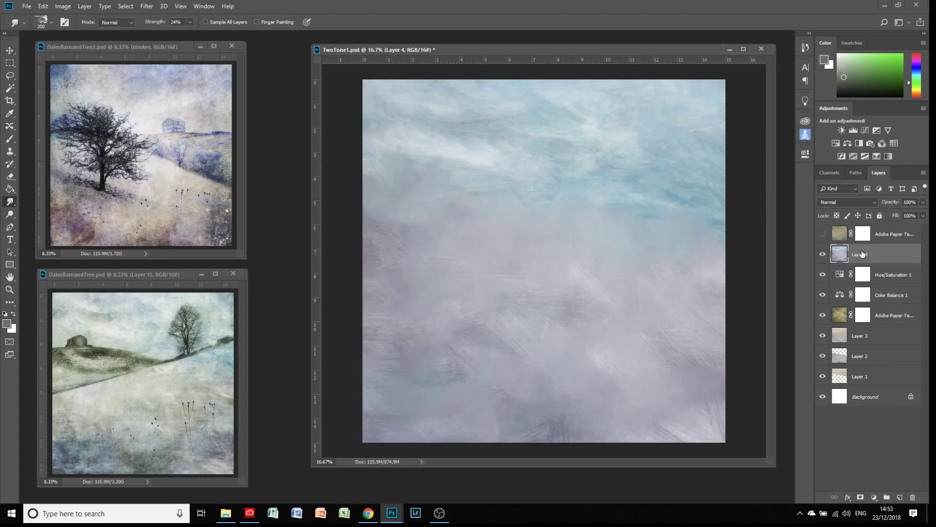
click(822, 235)
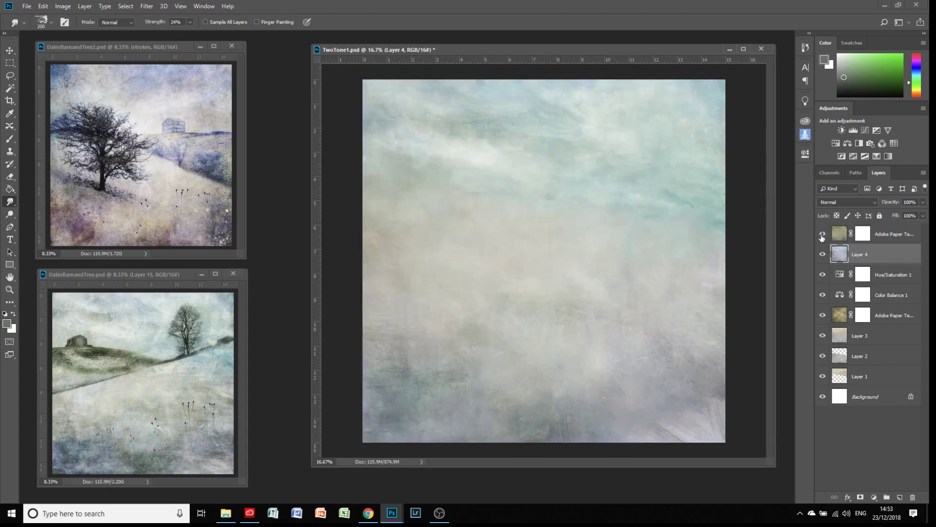
click(882, 236)
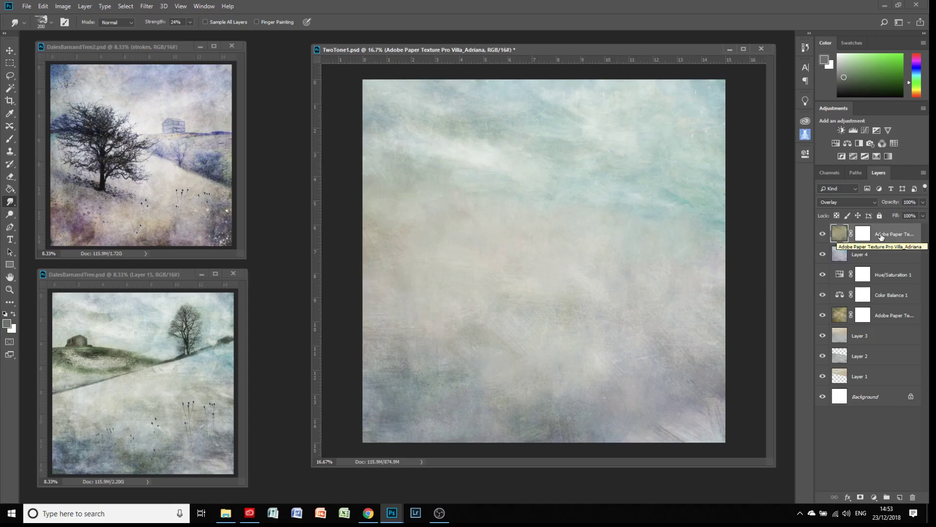
Keep the Villa_Adriana texture in Overlay blending after briefly previewing Normal
click(841, 202)
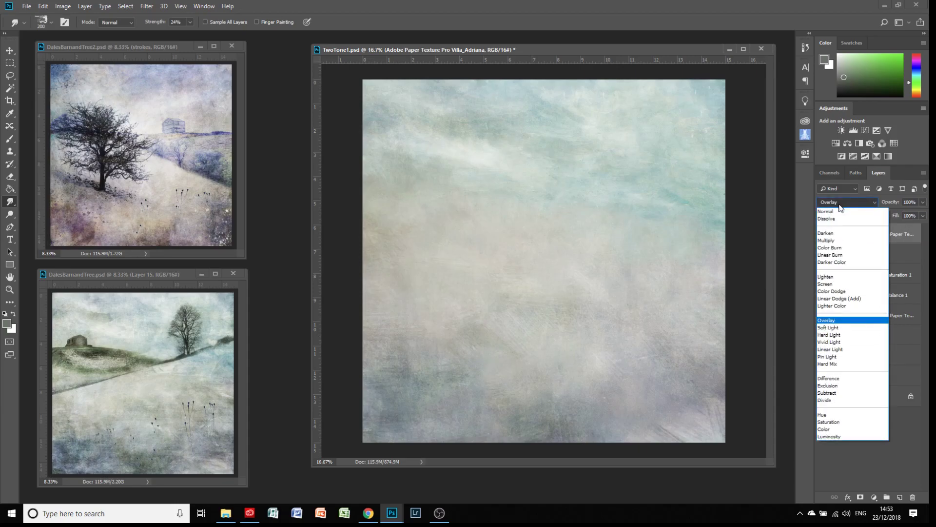
click(839, 209)
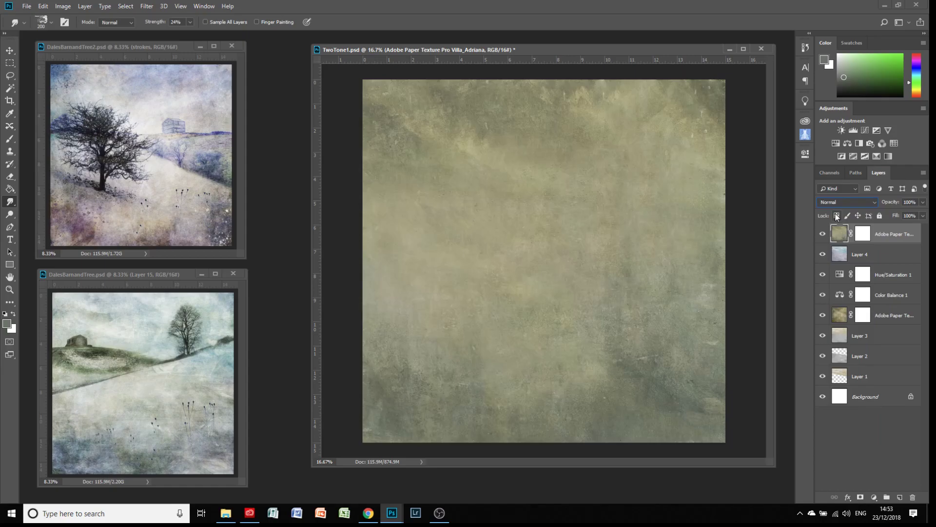
click(856, 204)
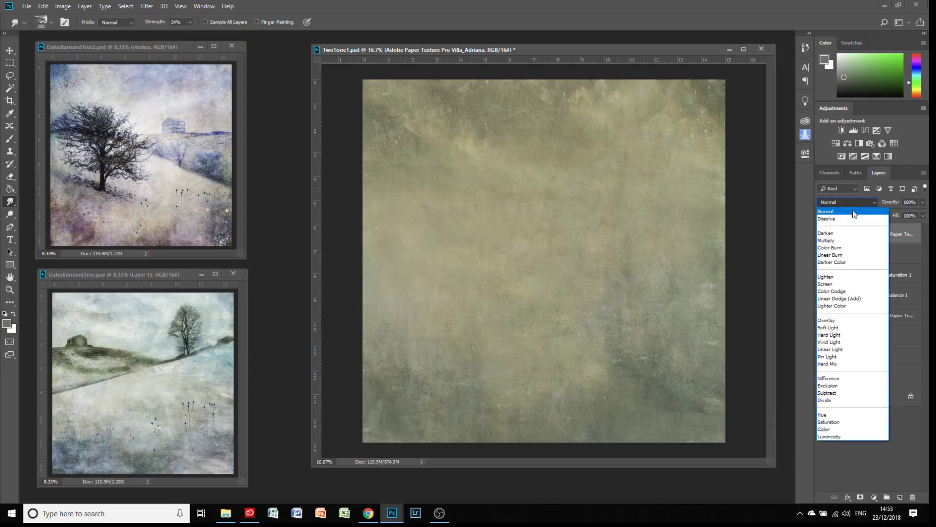
click(854, 320)
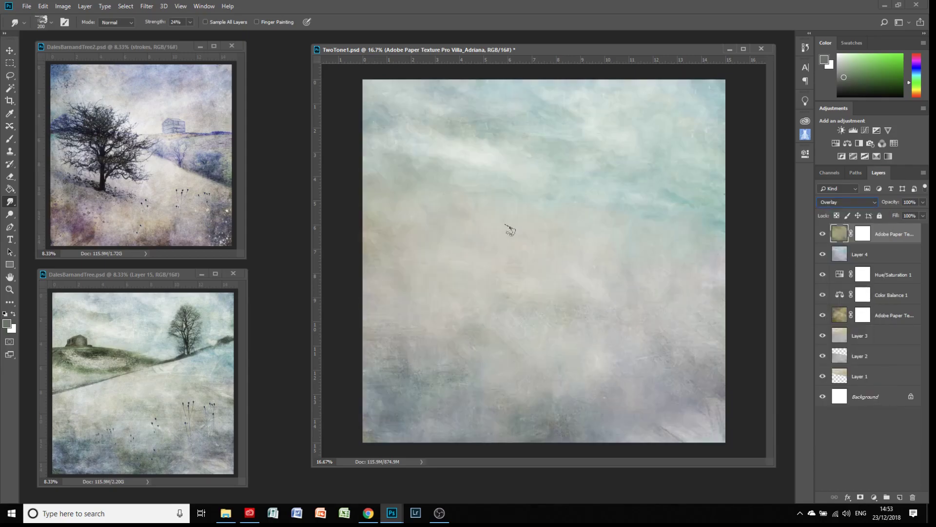
Switch to the Move tool
click(10, 51)
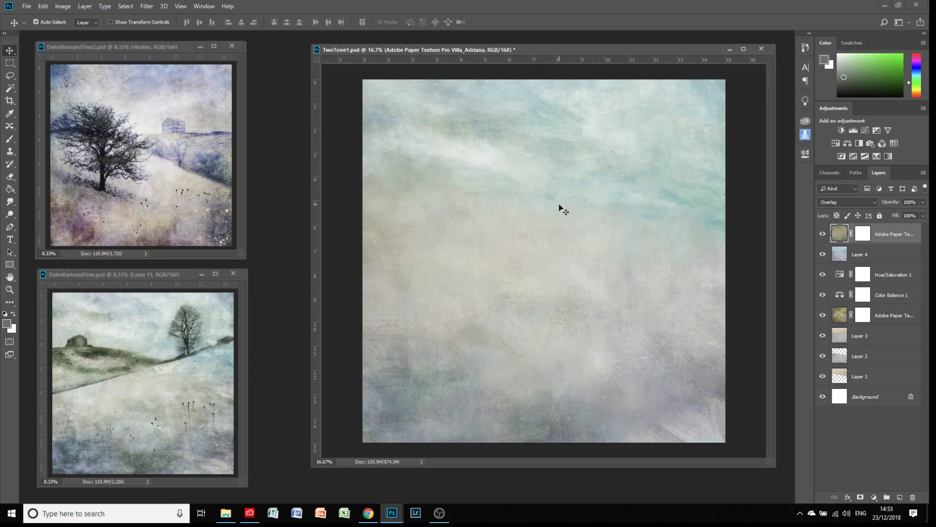
Select Layer 7 at the bottom of DalesBarnandTree's layers, then return to TwoTone1
click(154, 374)
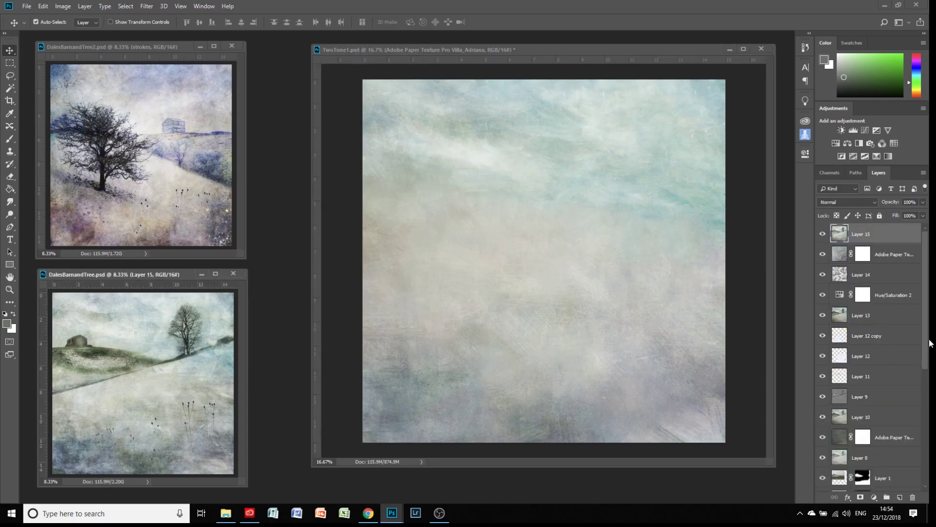
drag(926, 266, 929, 407)
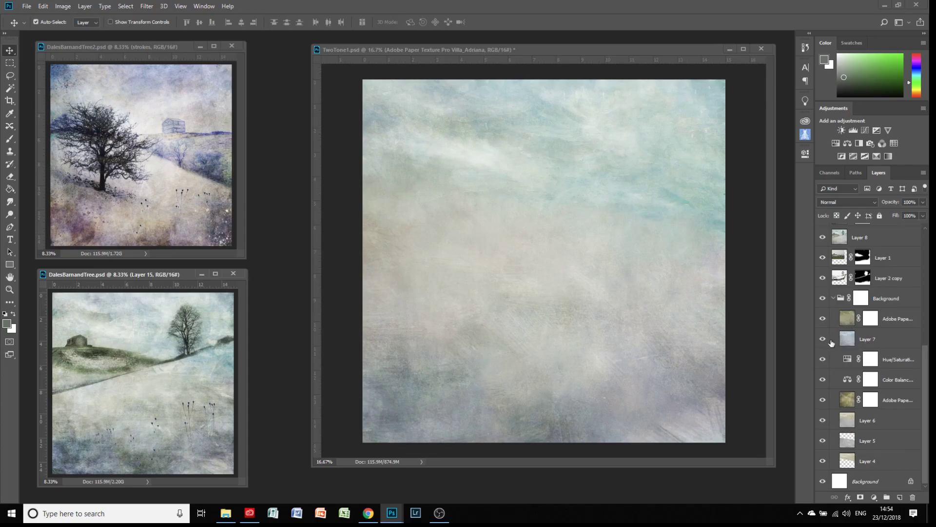
click(849, 342)
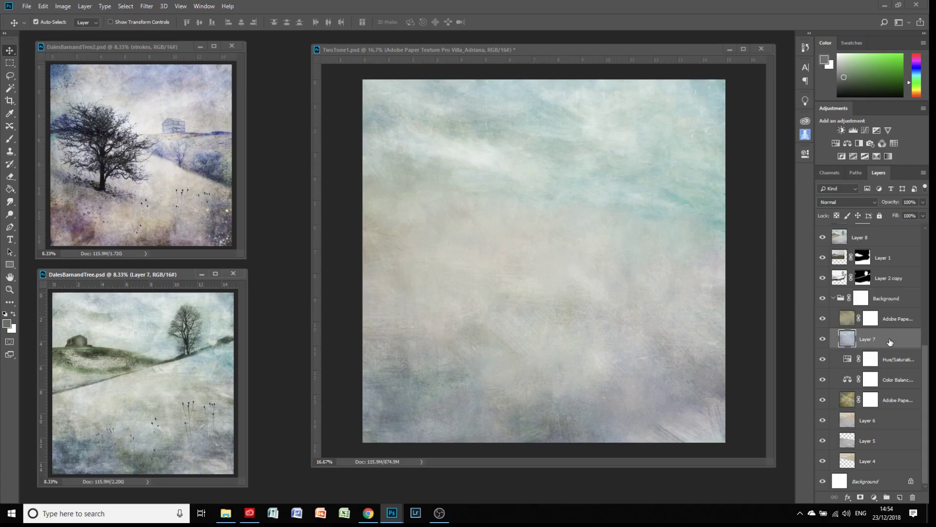
click(526, 264)
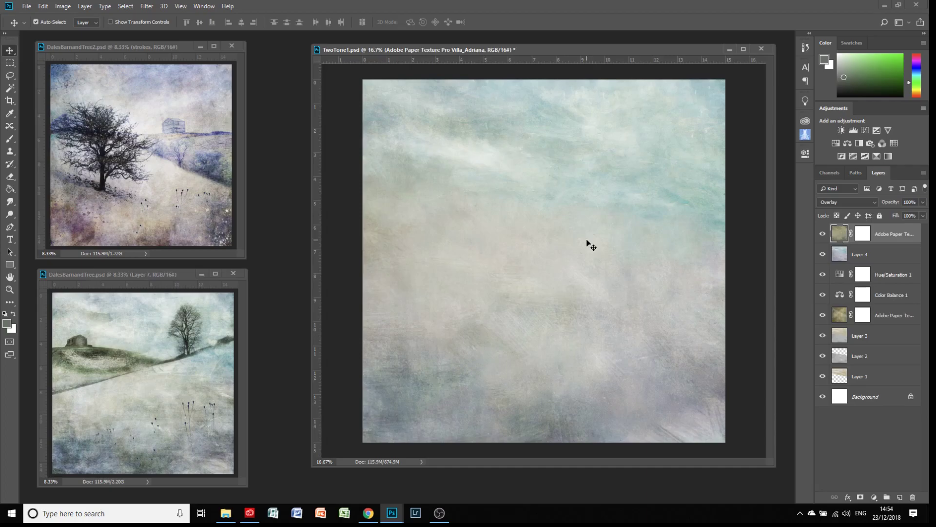